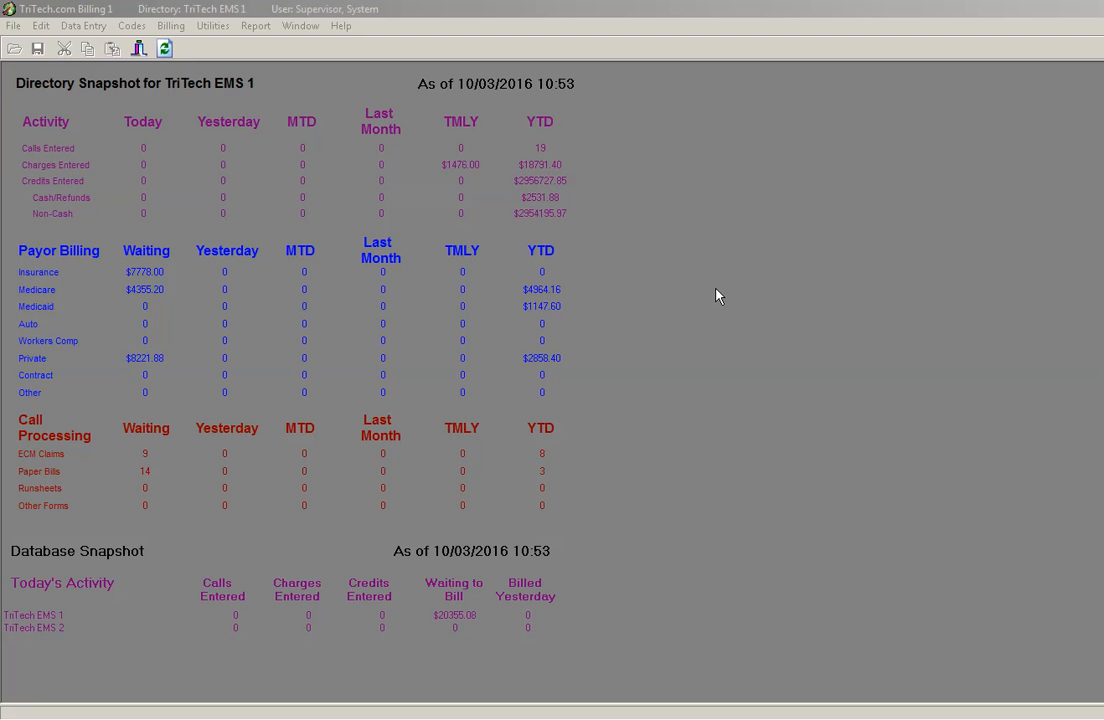
- Open the Location codes and load the record with location ID 18
click(131, 25)
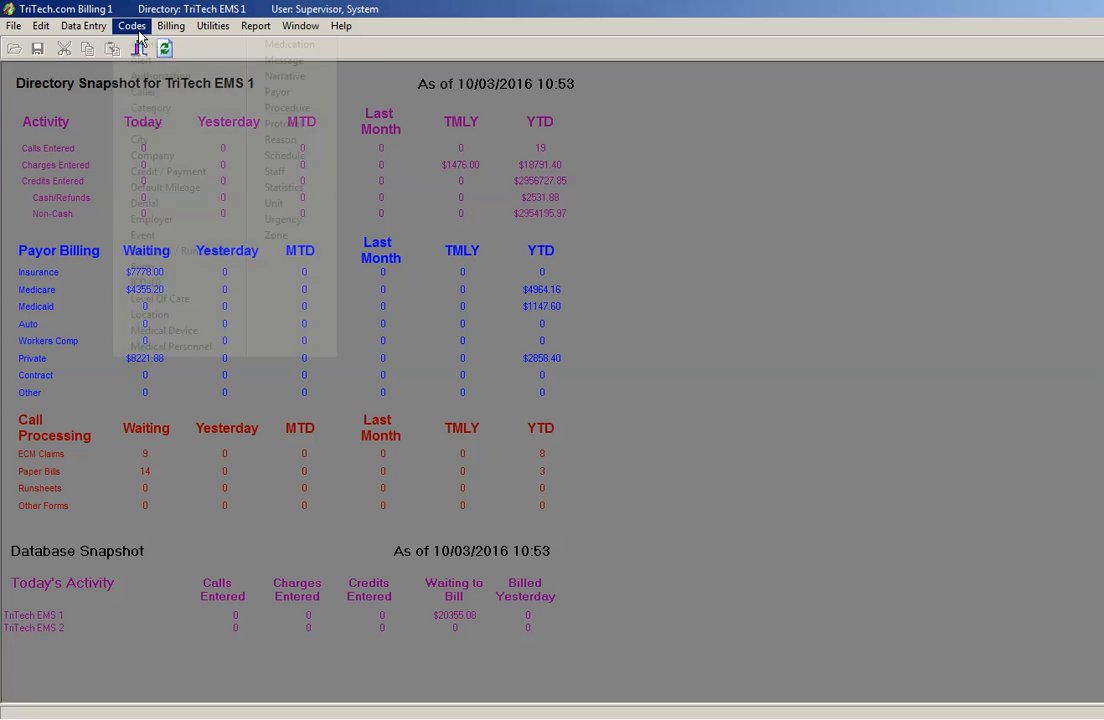
click(145, 314)
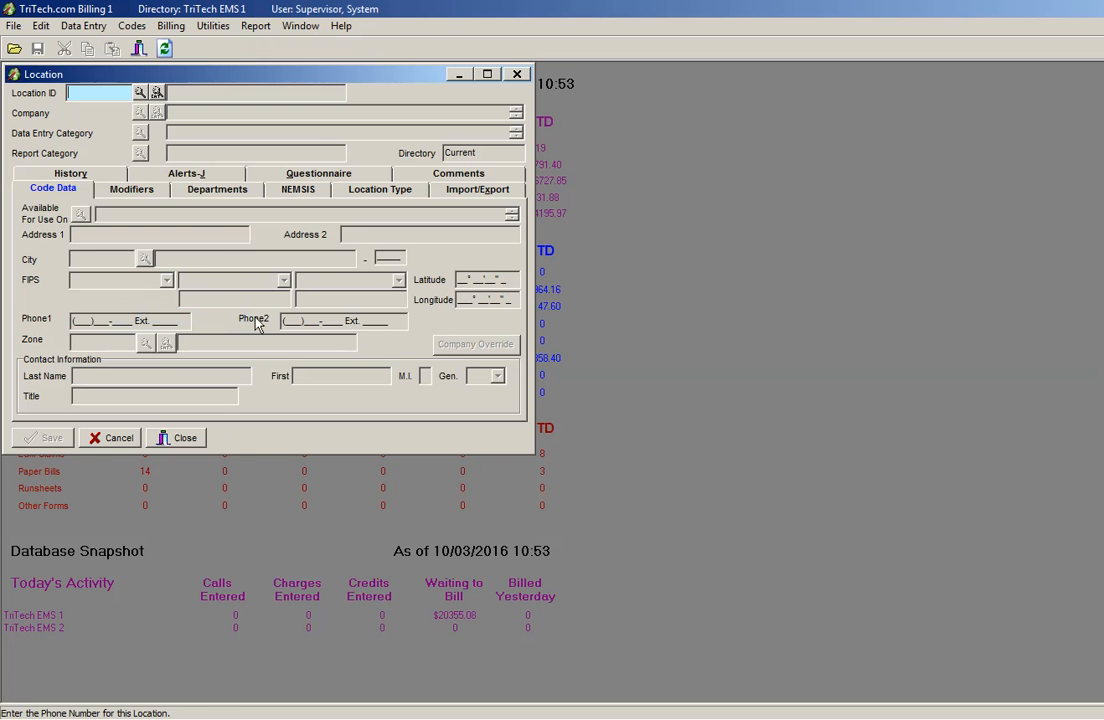
drag(320, 81, 545, 170)
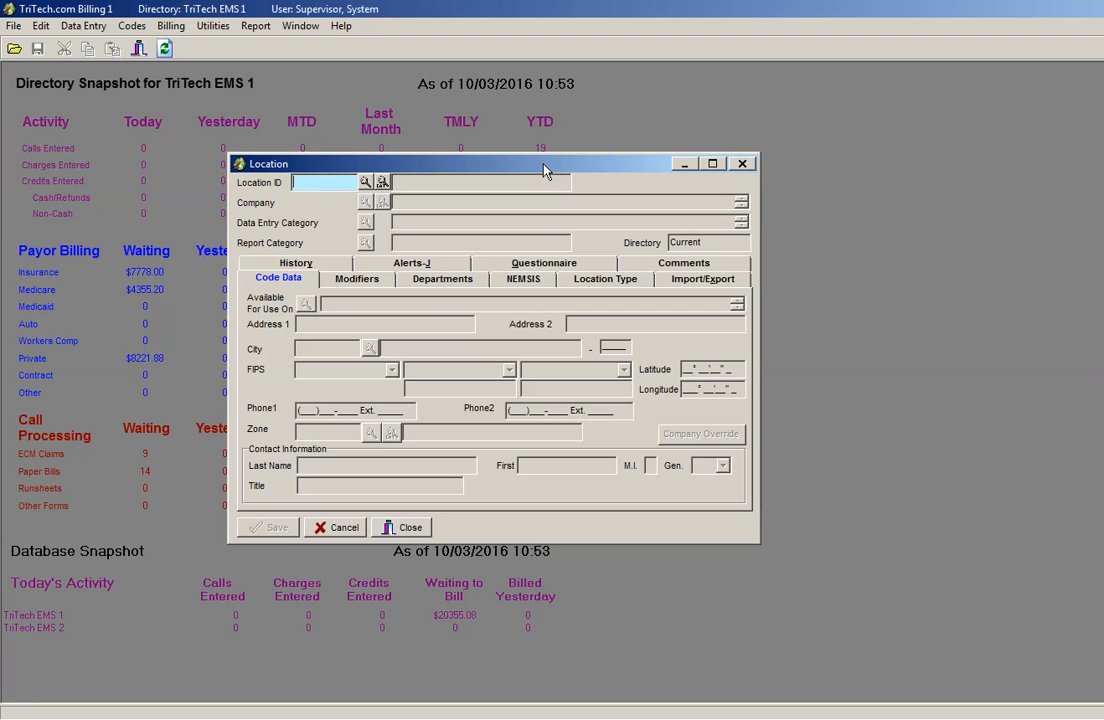
text(18)
key(Tab)
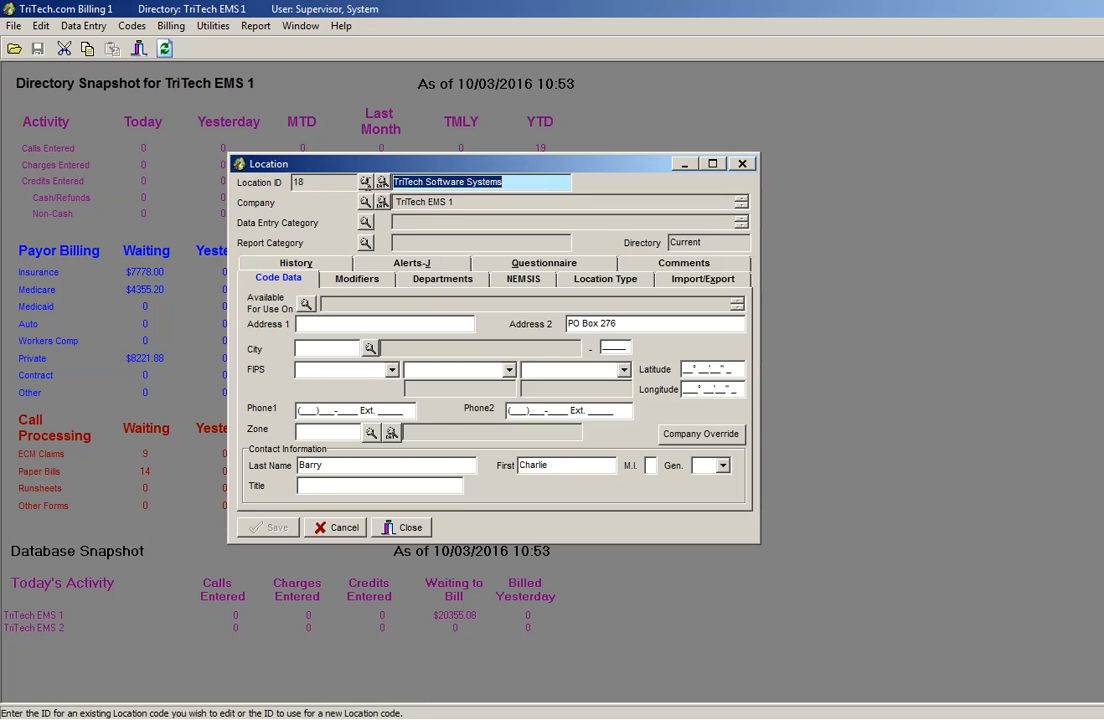
- Enter a street address in the location's first address line and select Decorah as its city
click(509, 183)
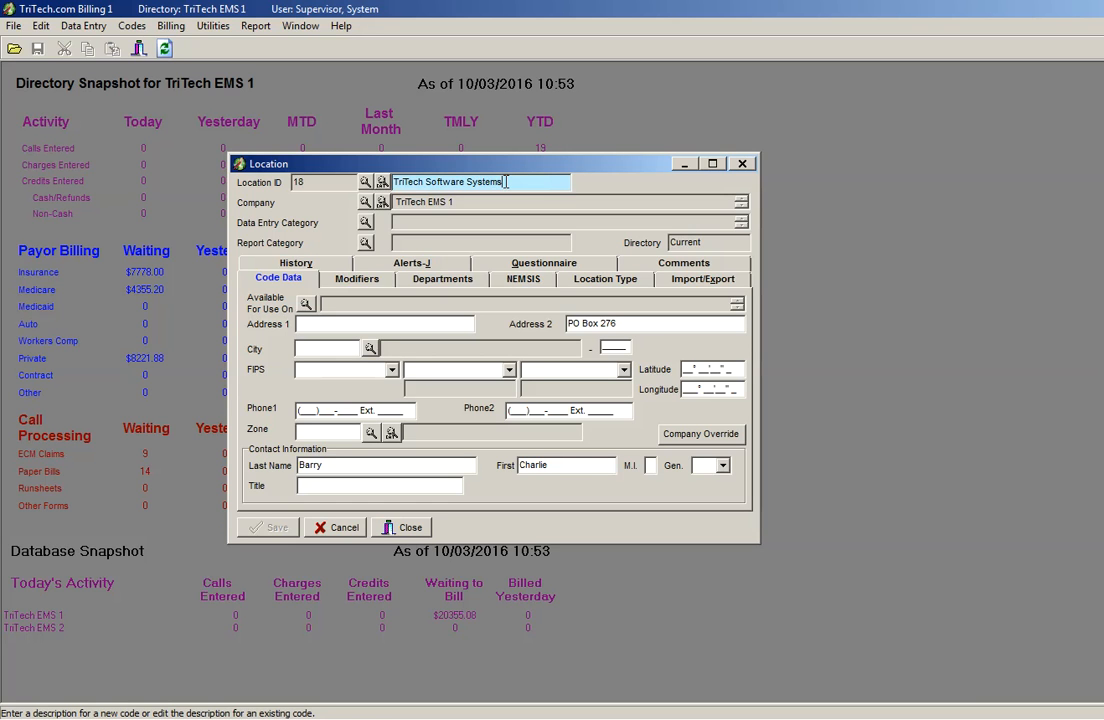
click(409, 326)
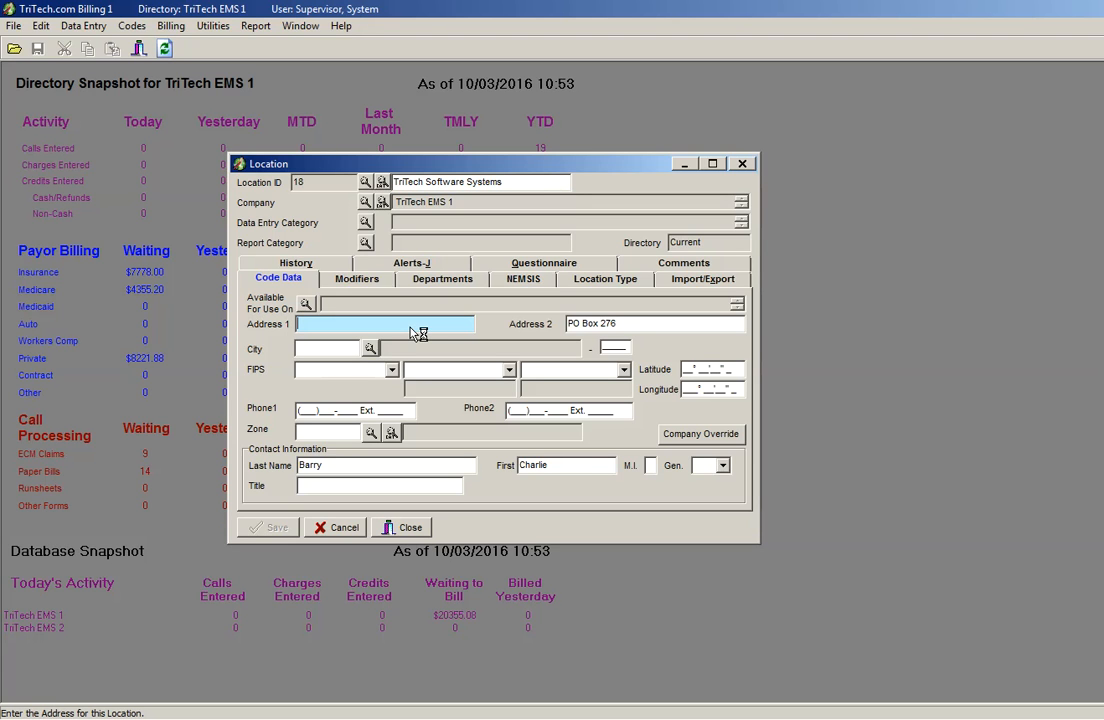
text(123 main st)
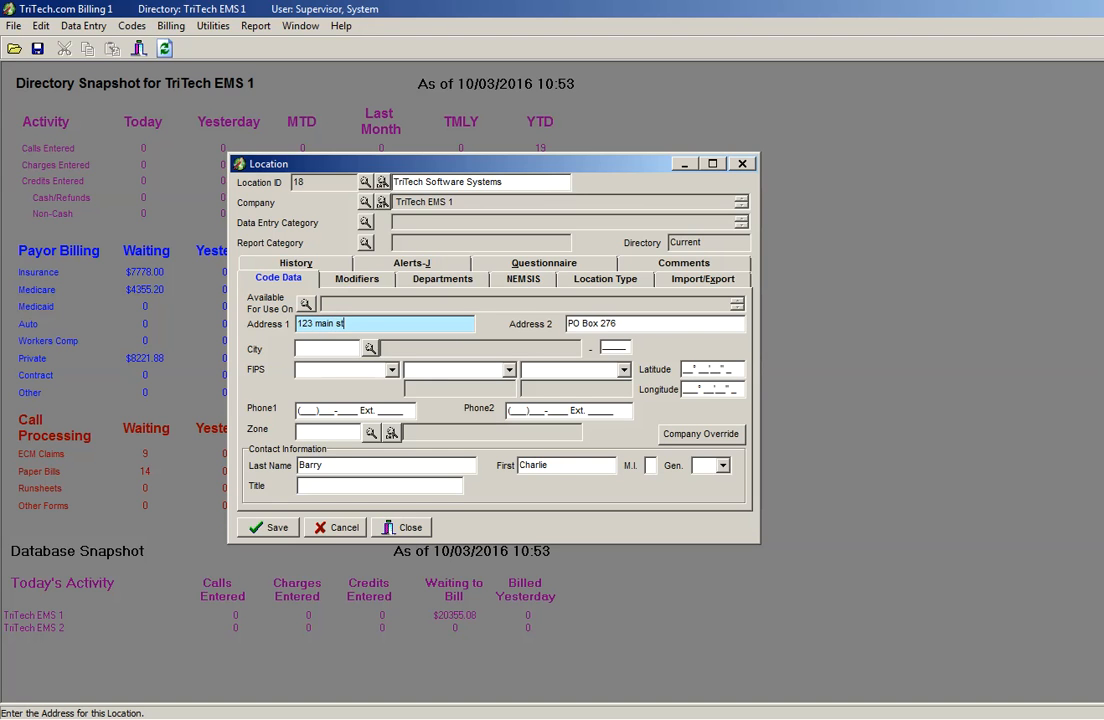
key(Tab)
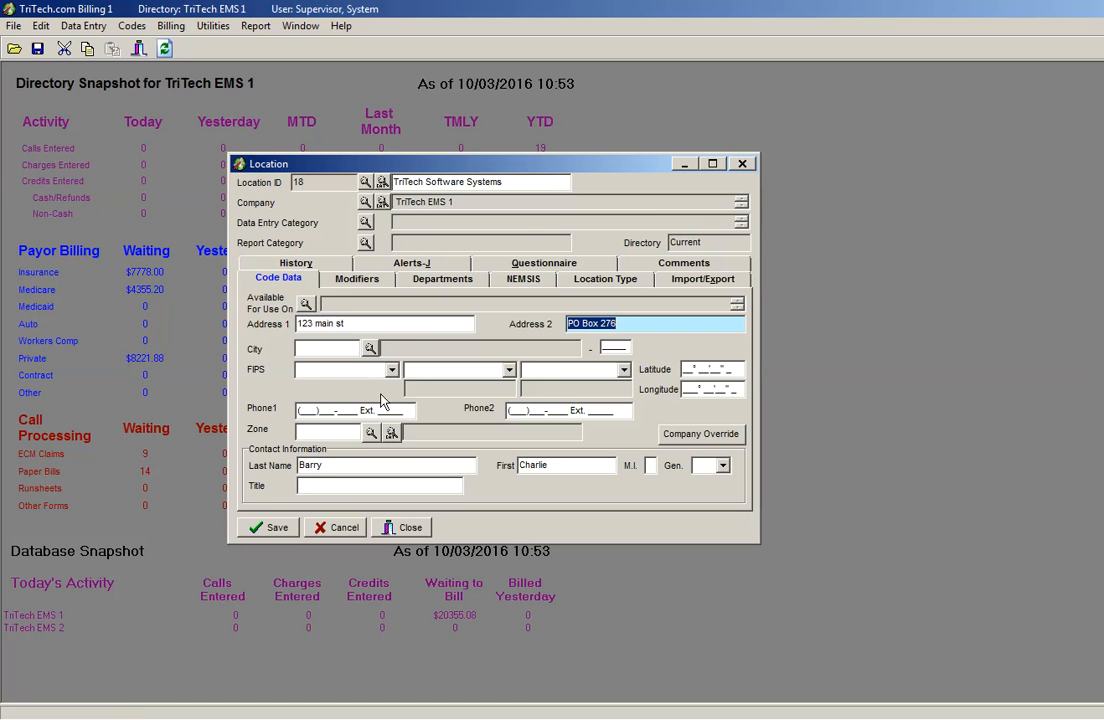
click(369, 348)
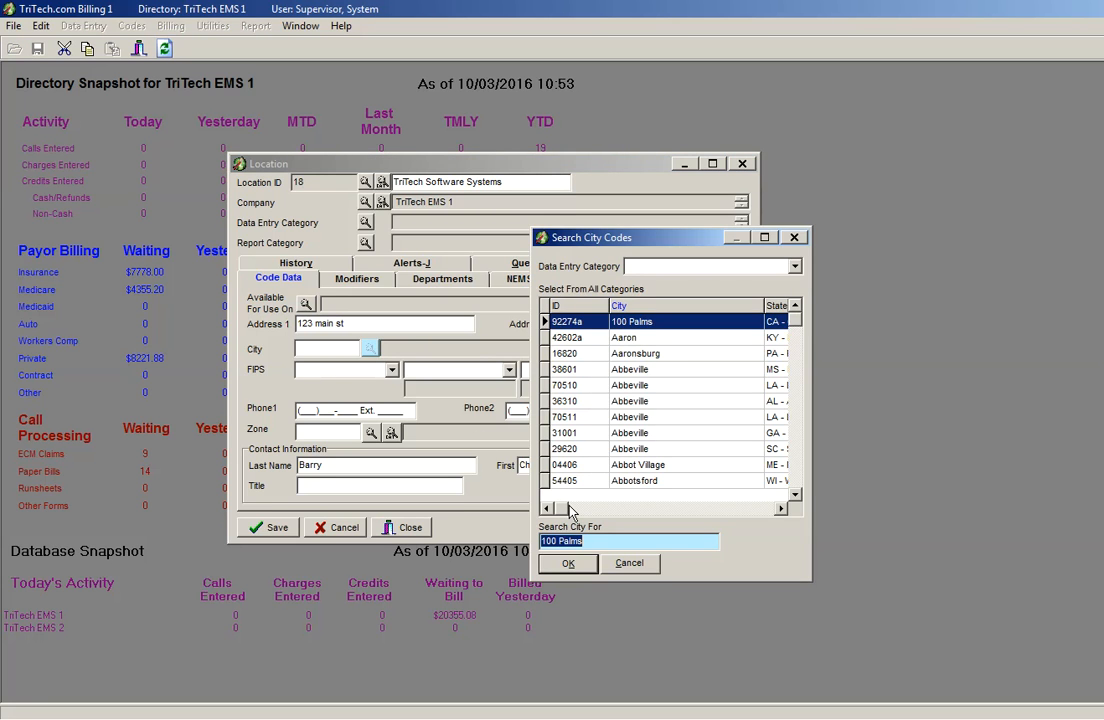
text(decorah)
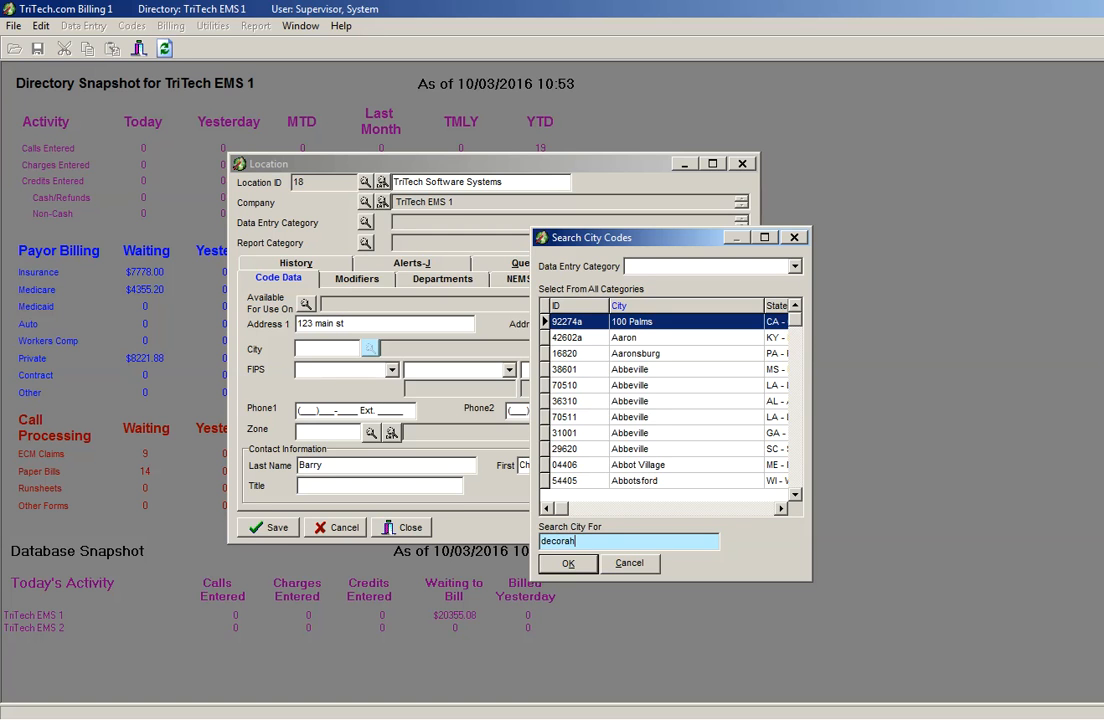
click(585, 562)
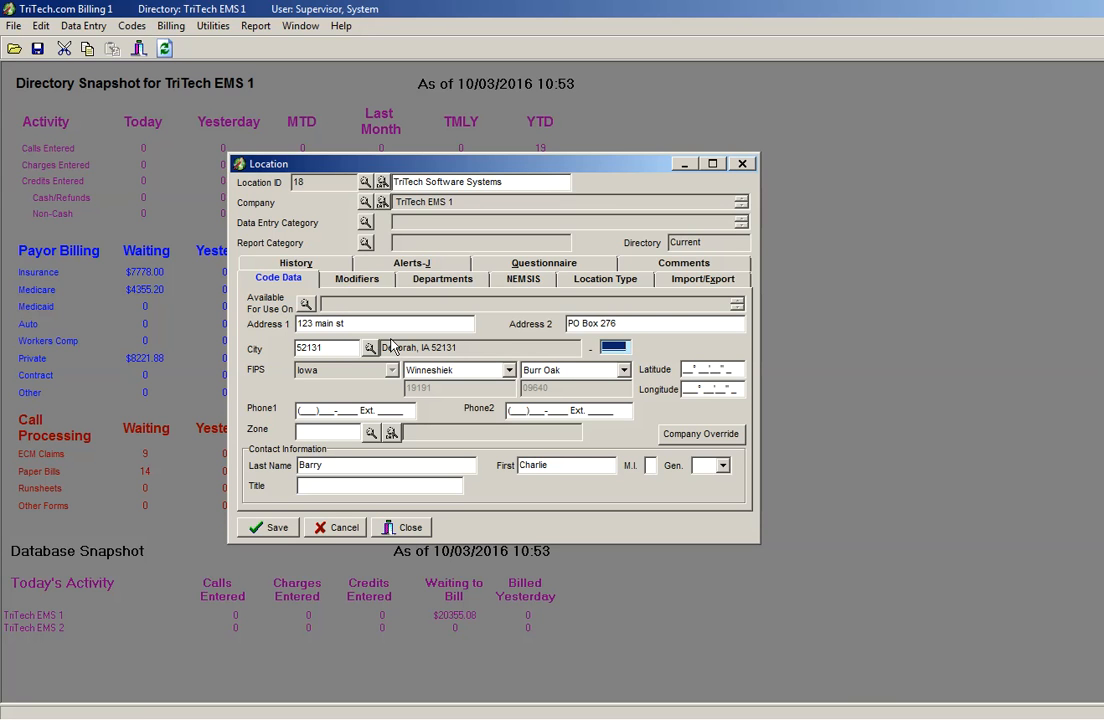
- Make the location available for use as a Drop Off Location and a Pickup Location
click(306, 303)
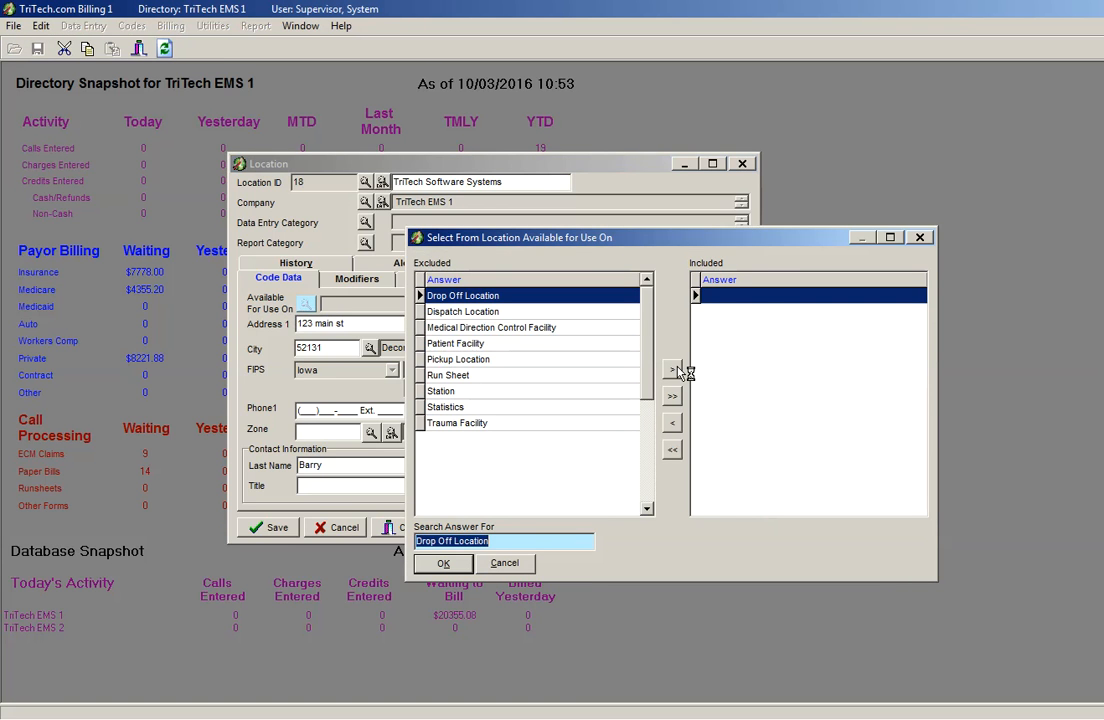
click(676, 371)
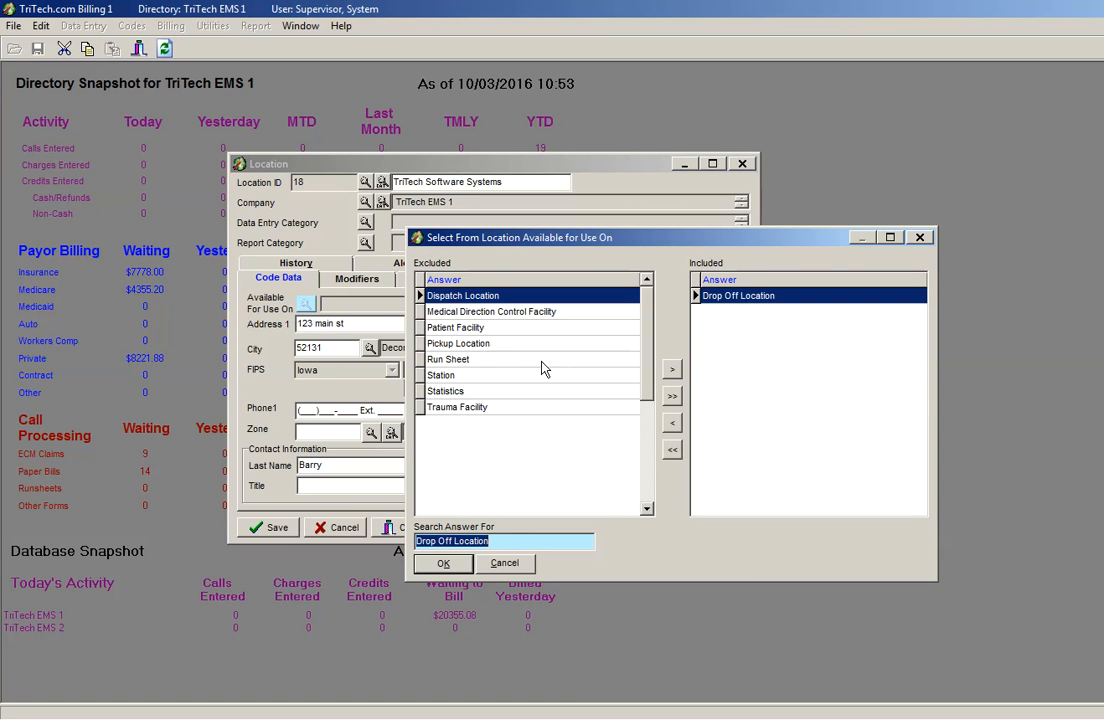
click(498, 345)
click(668, 372)
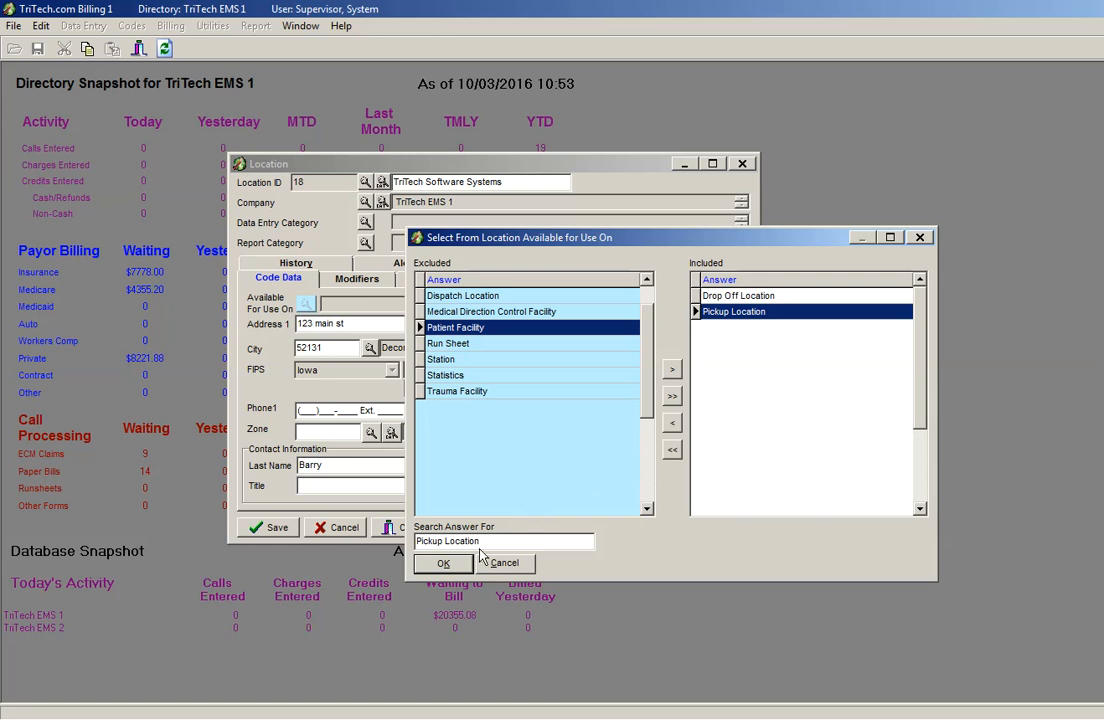
click(443, 564)
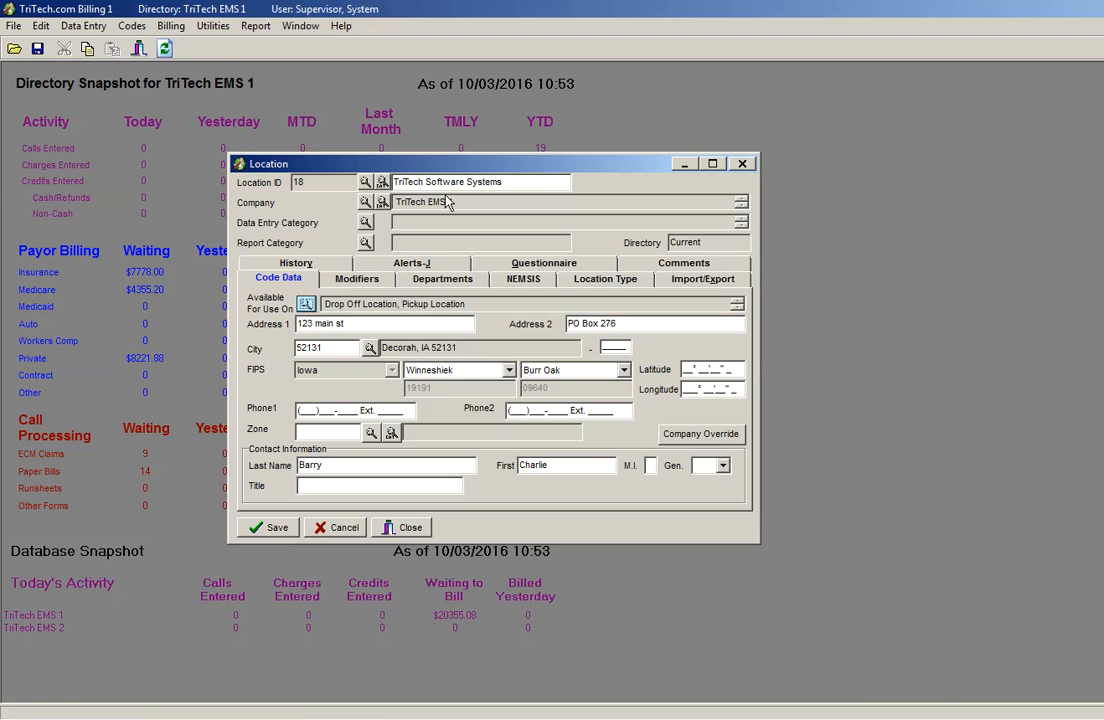
- Review the location's ID, description, available-for-use selections and first address line
click(298, 181)
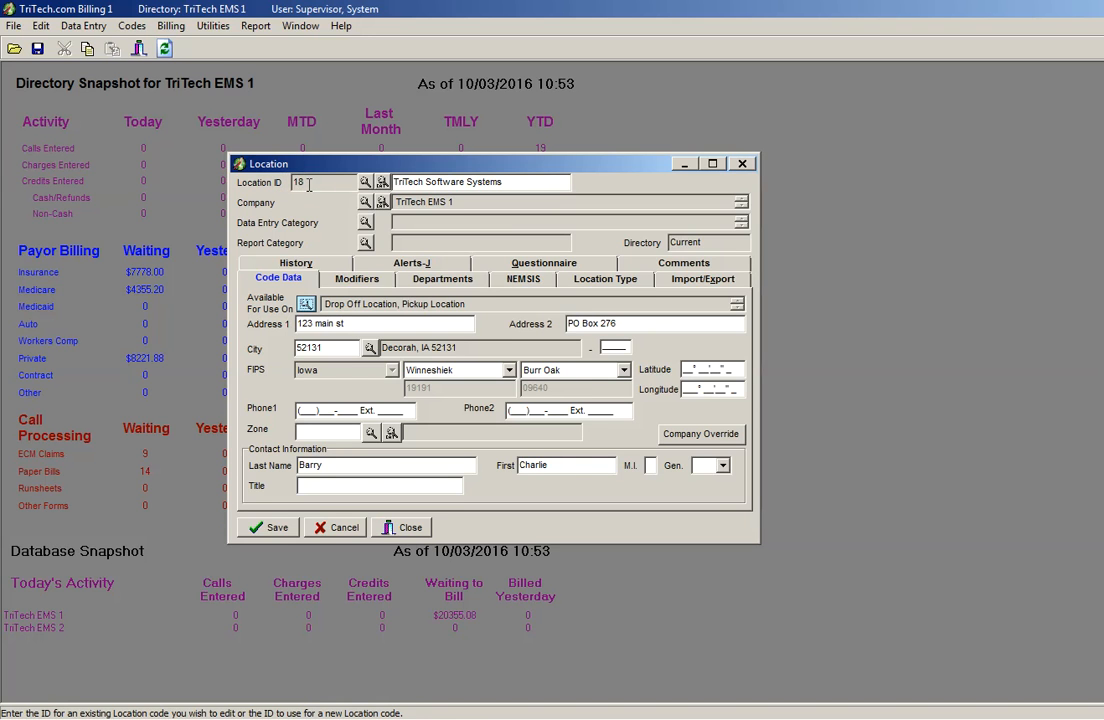
click(449, 181)
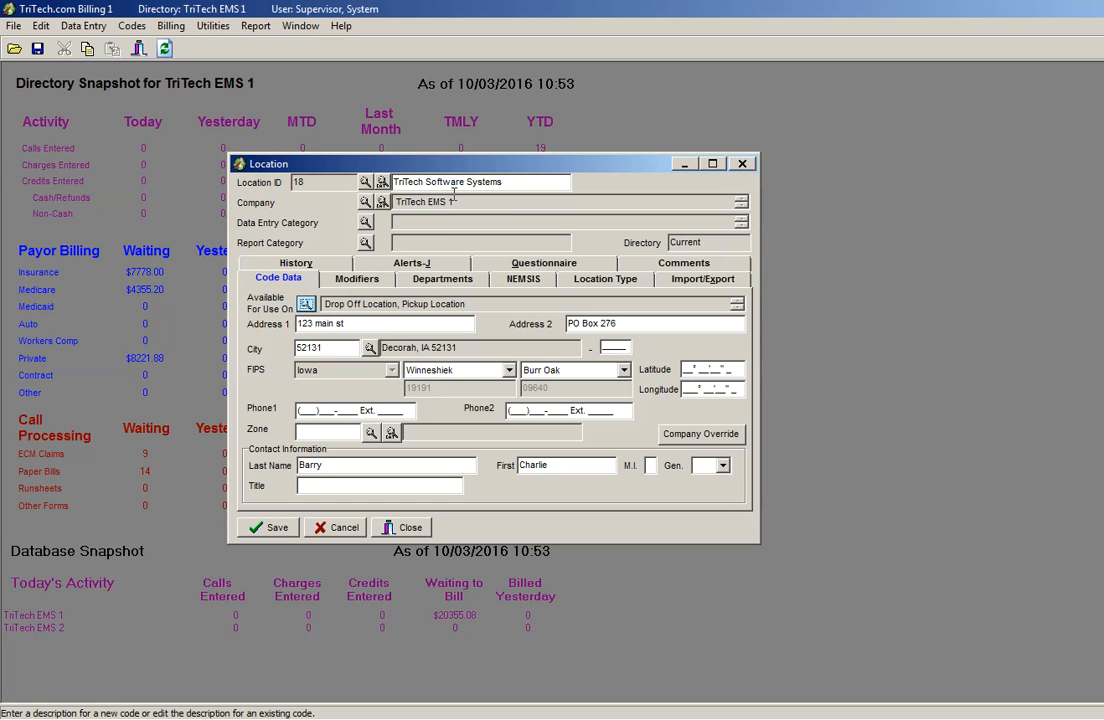
click(306, 304)
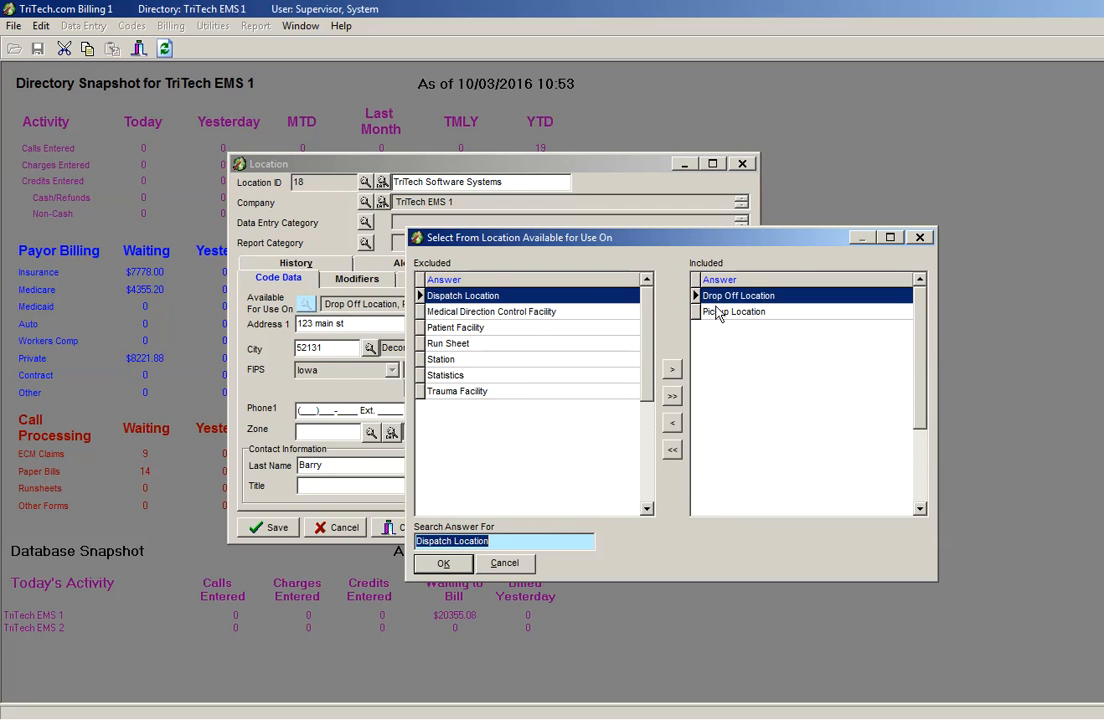
click(443, 564)
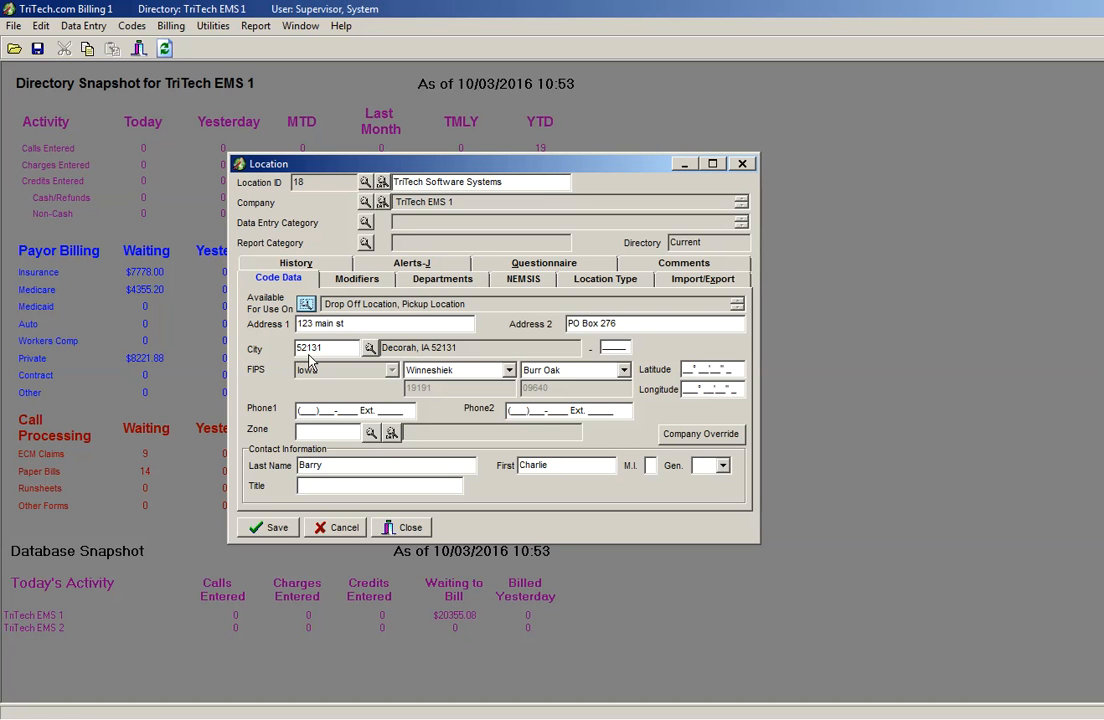
click(334, 322)
- Check the location's modifier and set its Facility ID to 12345
click(347, 280)
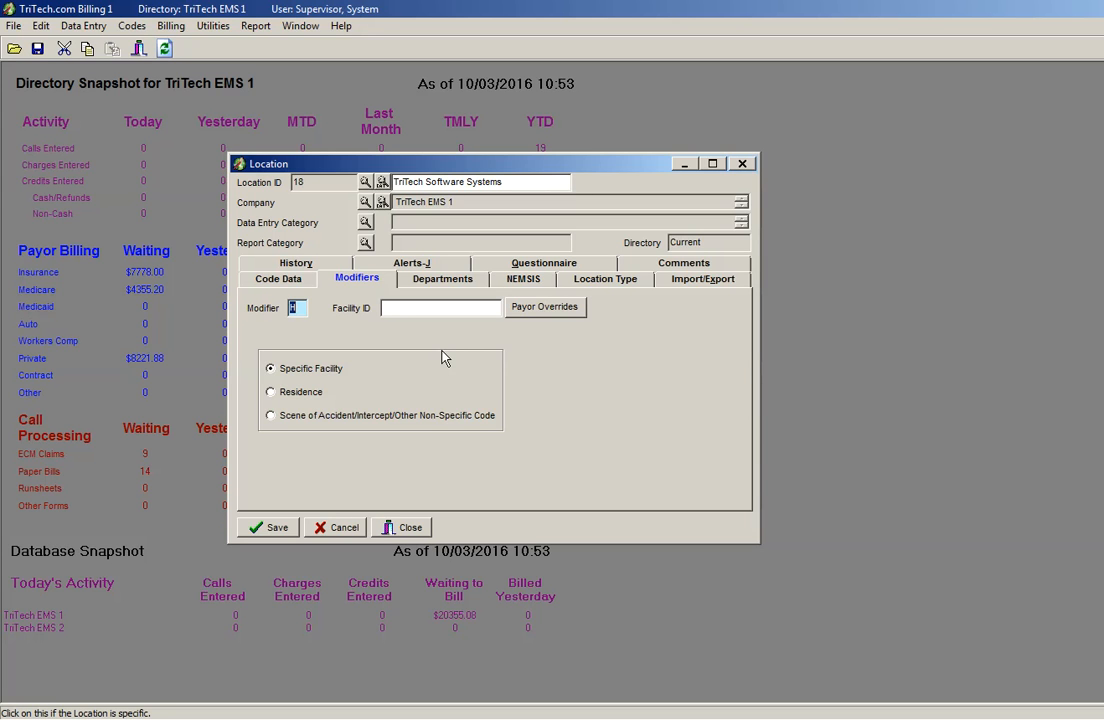
click(305, 308)
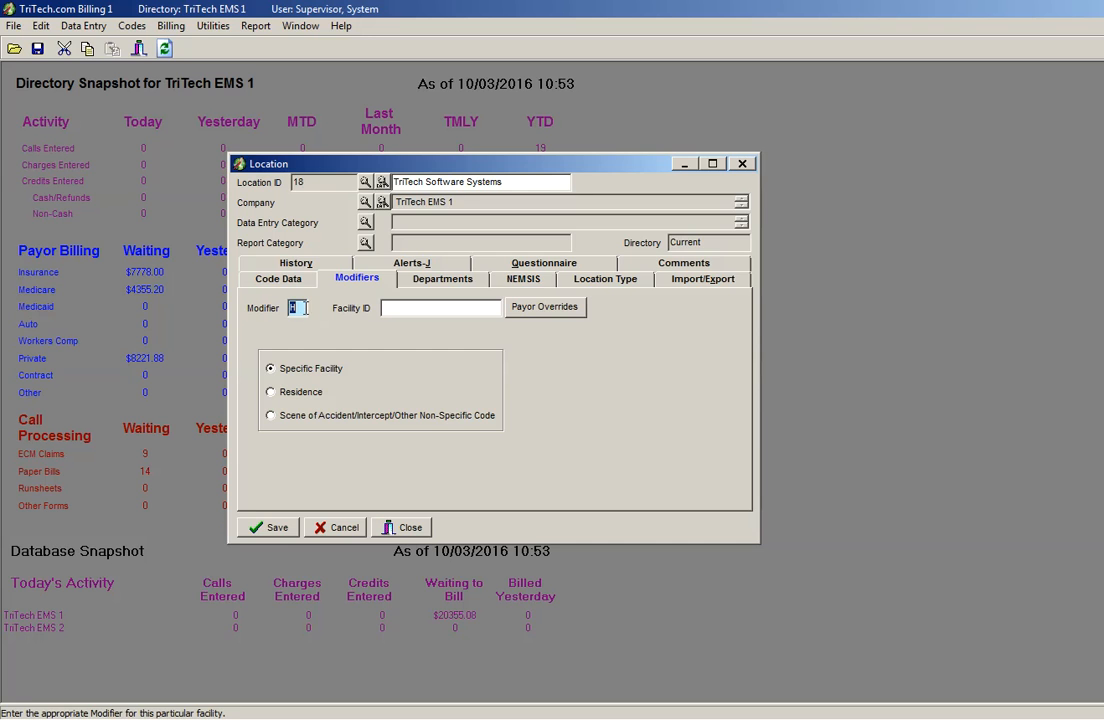
click(384, 308)
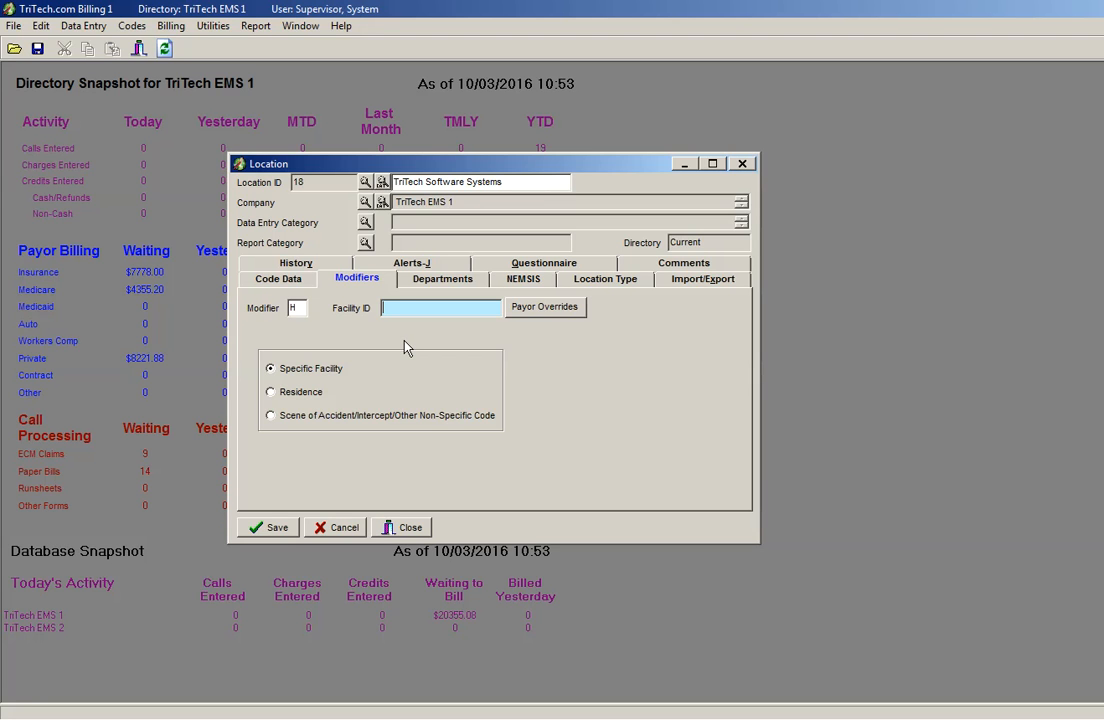
text(12345)
- Set the location's NEMSIS Location Name to TSS and its facility/station number to 12345
click(546, 283)
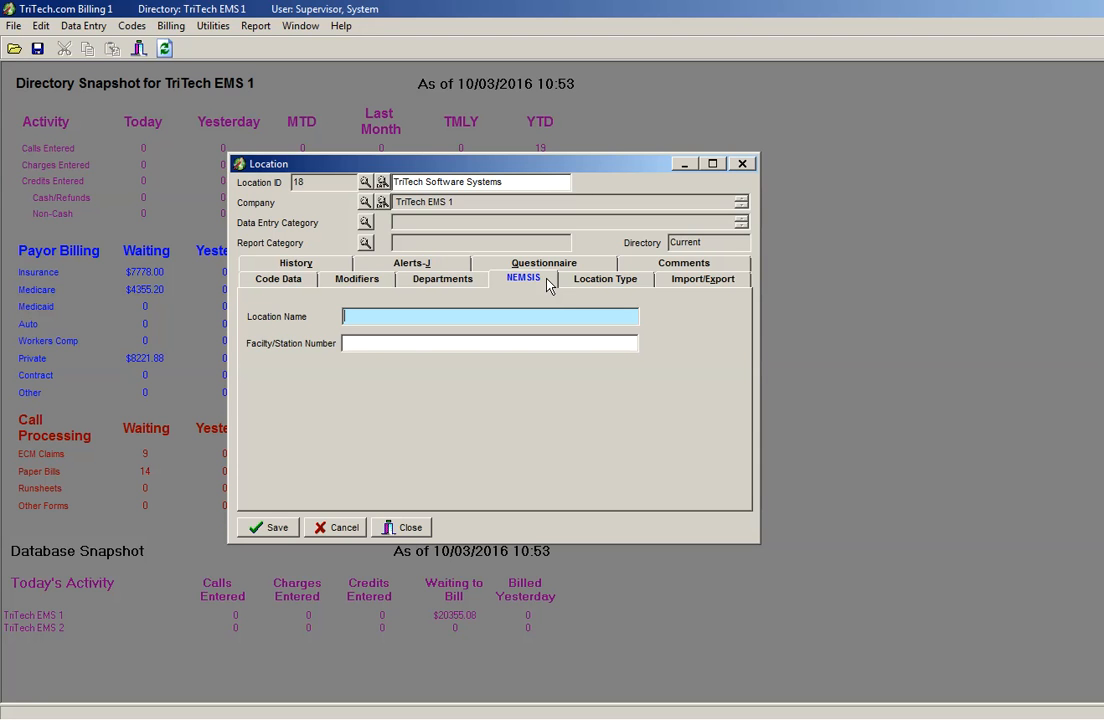
text(T)
text(TS)
key(BackSpace)
key(BackSpace)
text(SS)
click(446, 342)
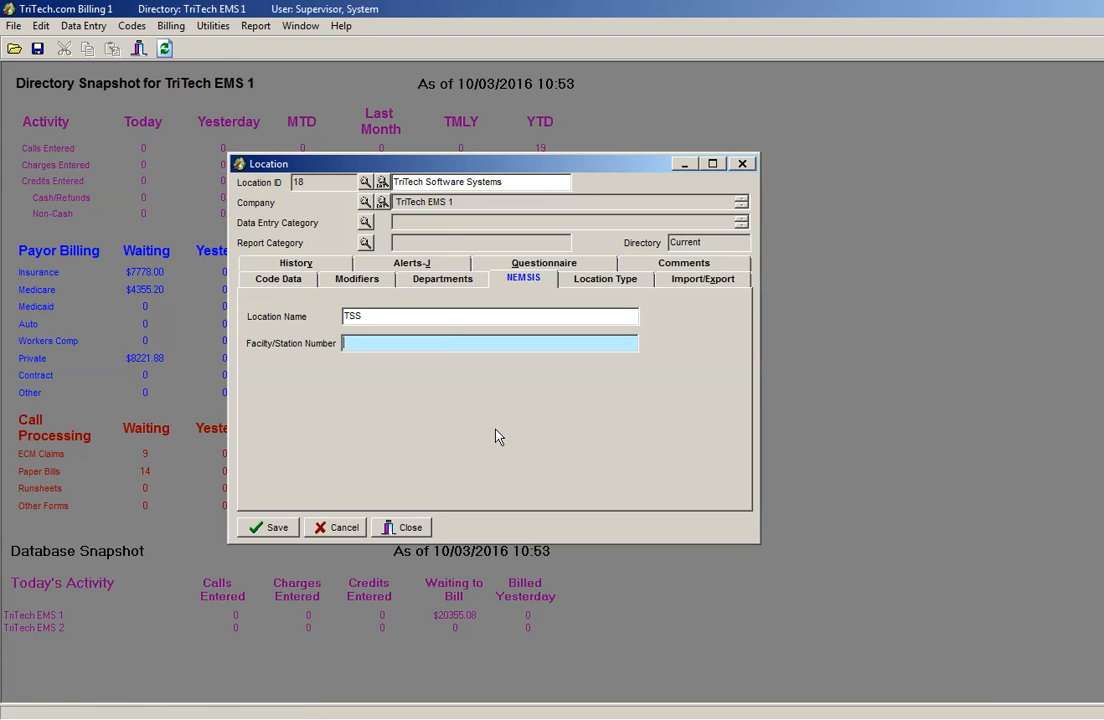
text(12345)
- Recheck the location's modifier and NEMSIS entries, and close the Location codes with all changes discarded
click(360, 280)
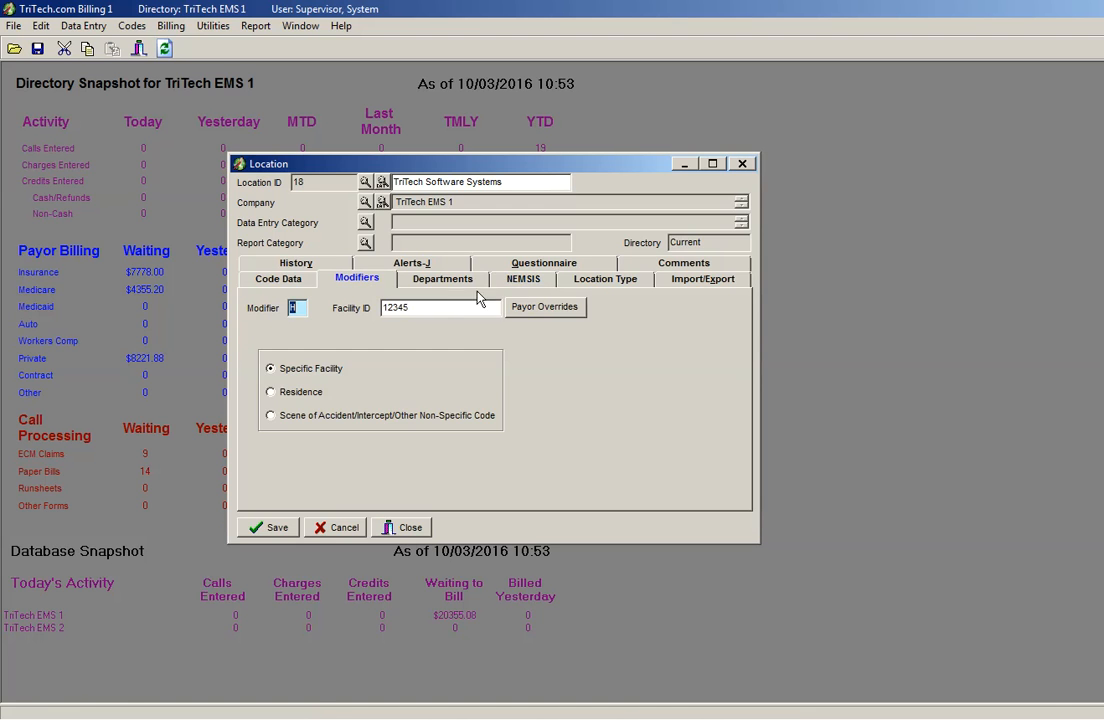
click(521, 282)
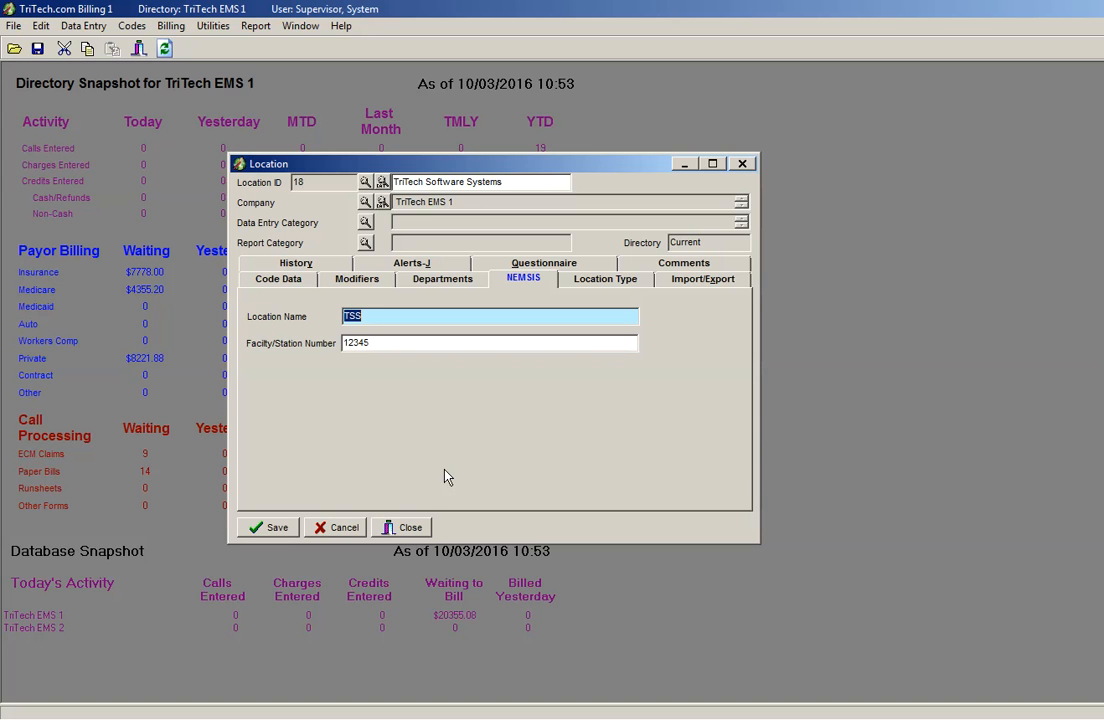
click(335, 528)
click(493, 316)
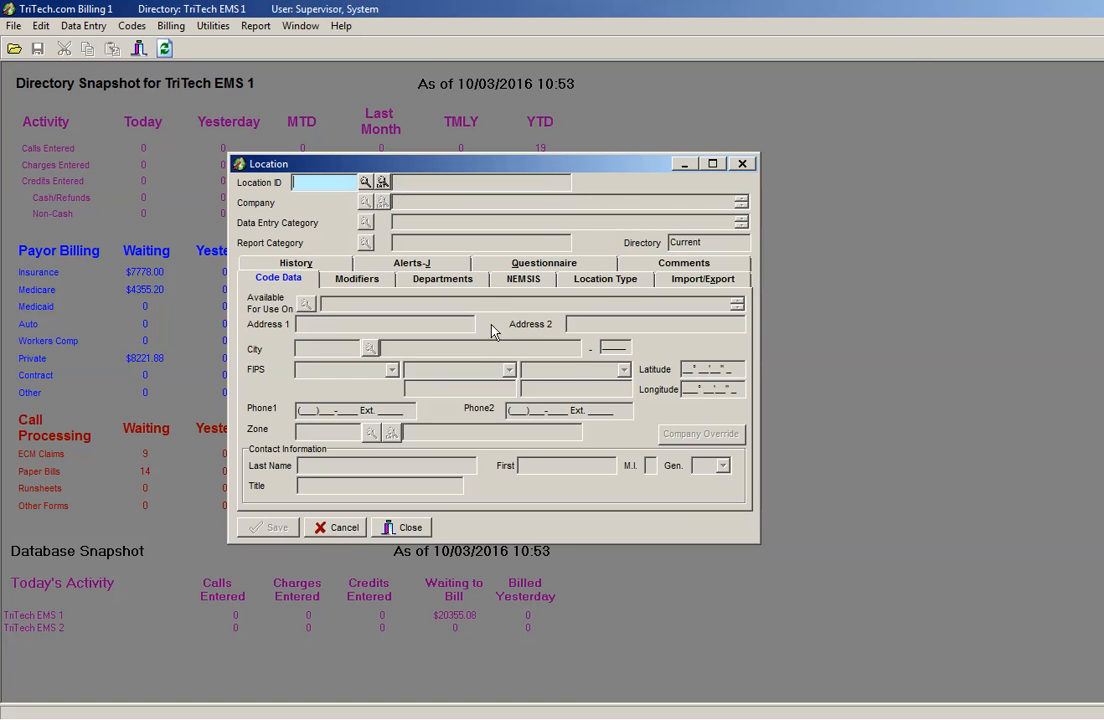
click(745, 166)
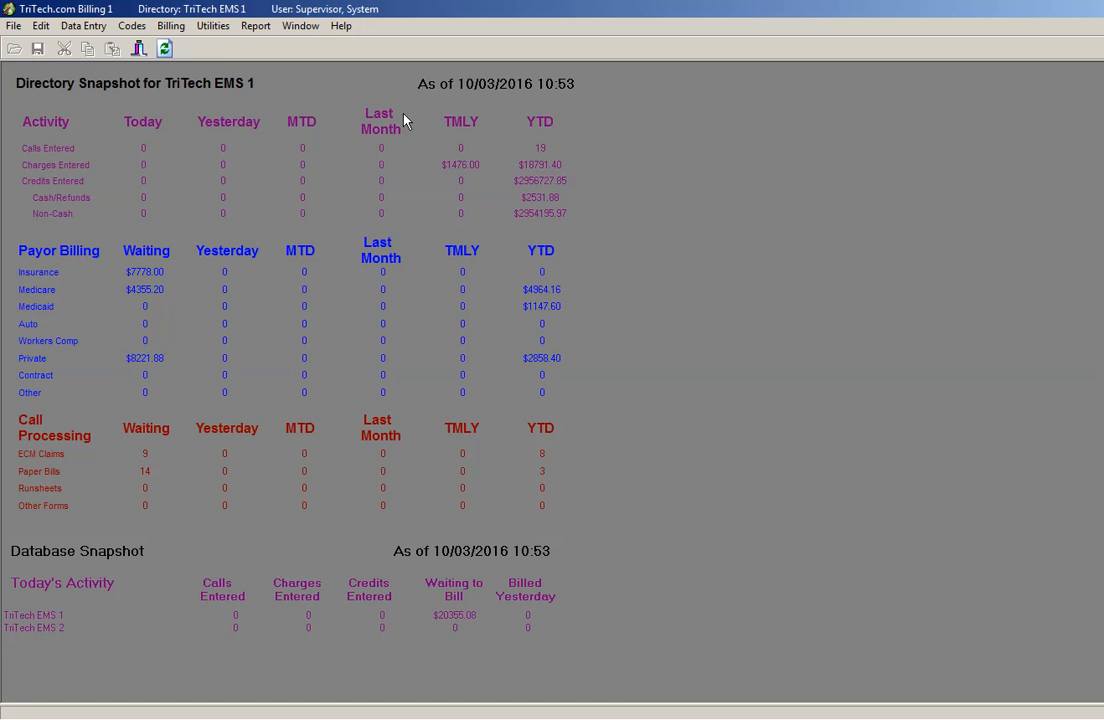
- Open the Payor codes and load the record with payor ID care
click(133, 25)
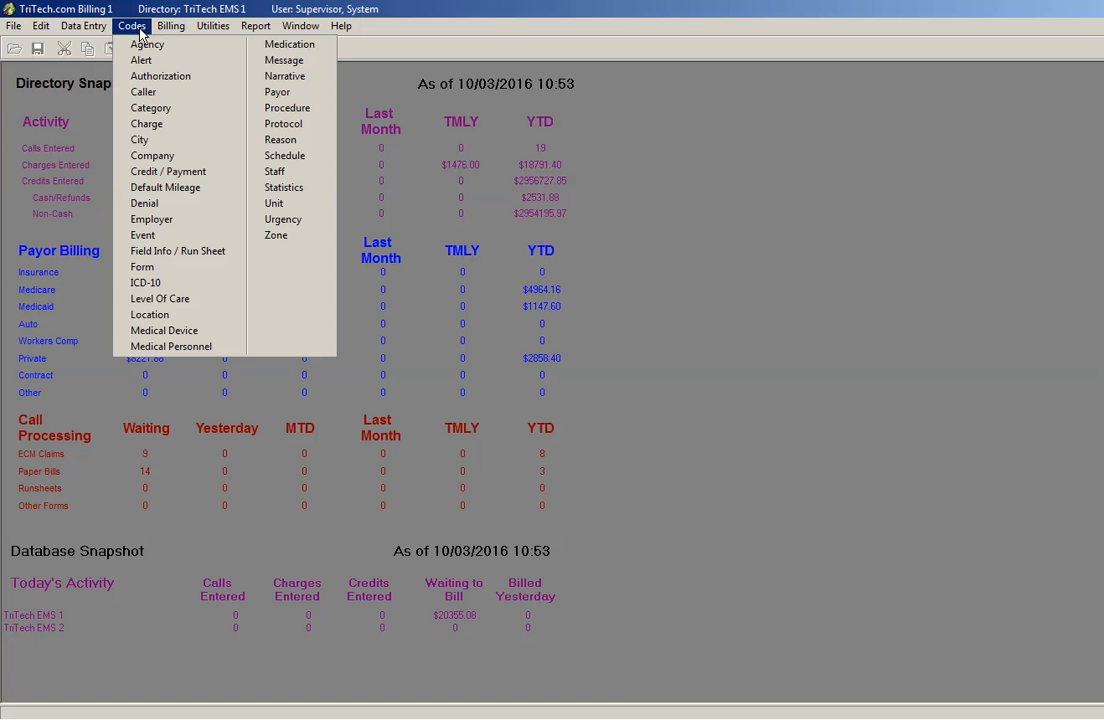
click(278, 92)
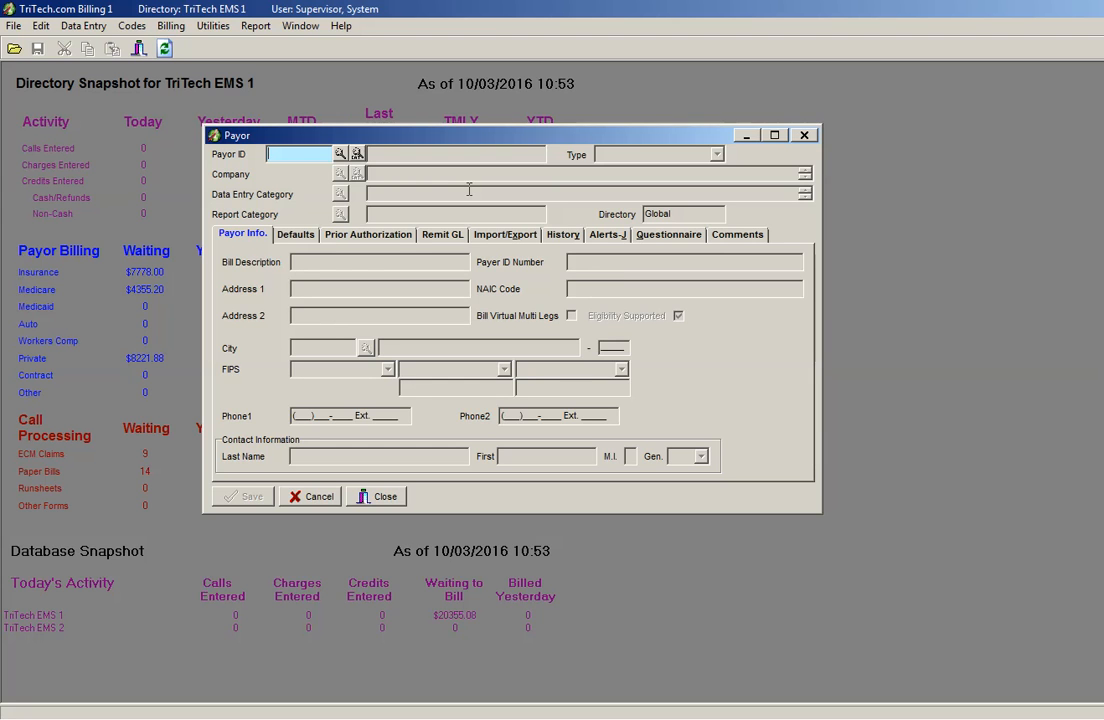
text(care)
key(Tab)
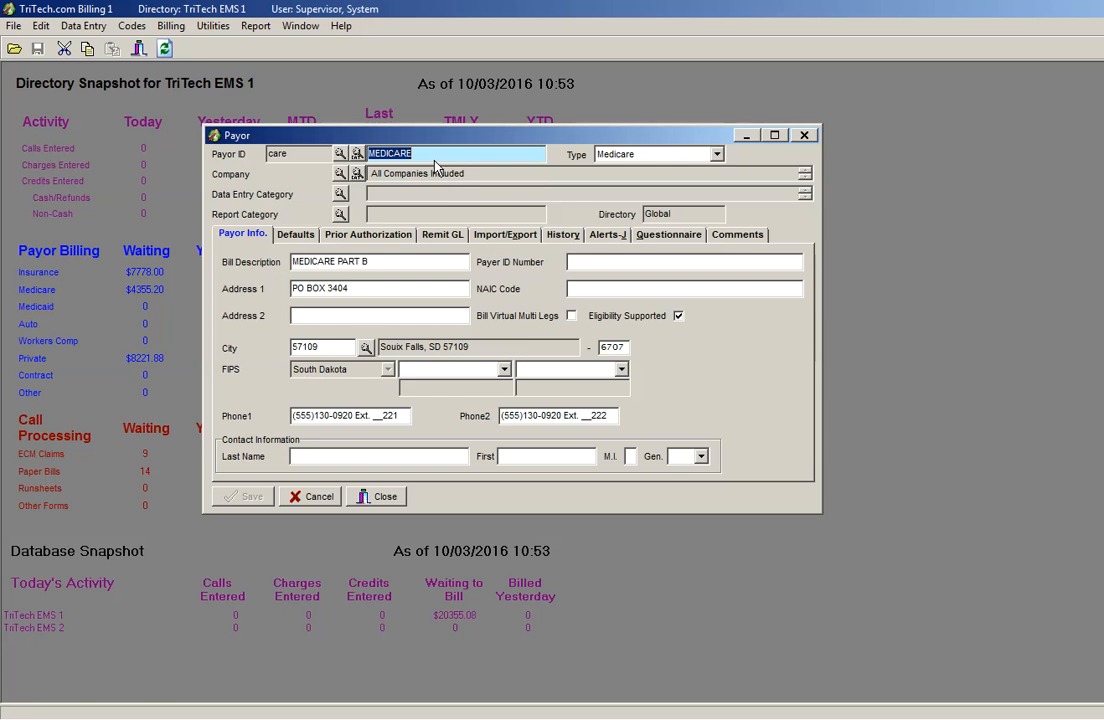
- Review the payor's description, bill description, address and city code list, and clear the record without saving
click(440, 157)
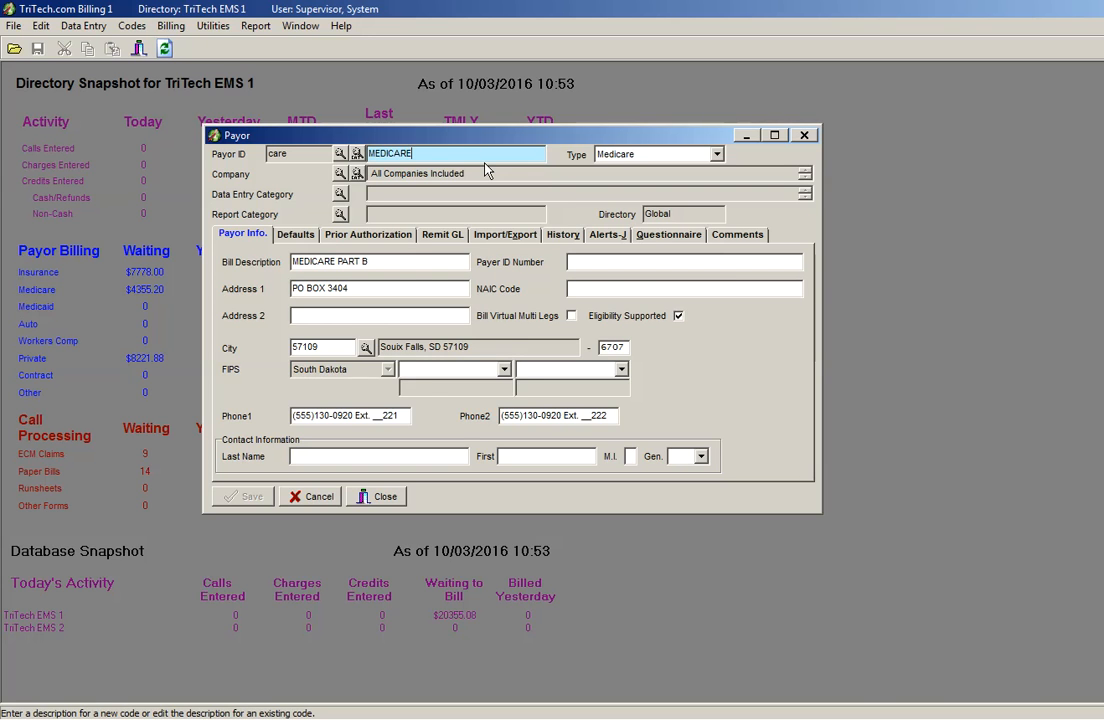
click(410, 267)
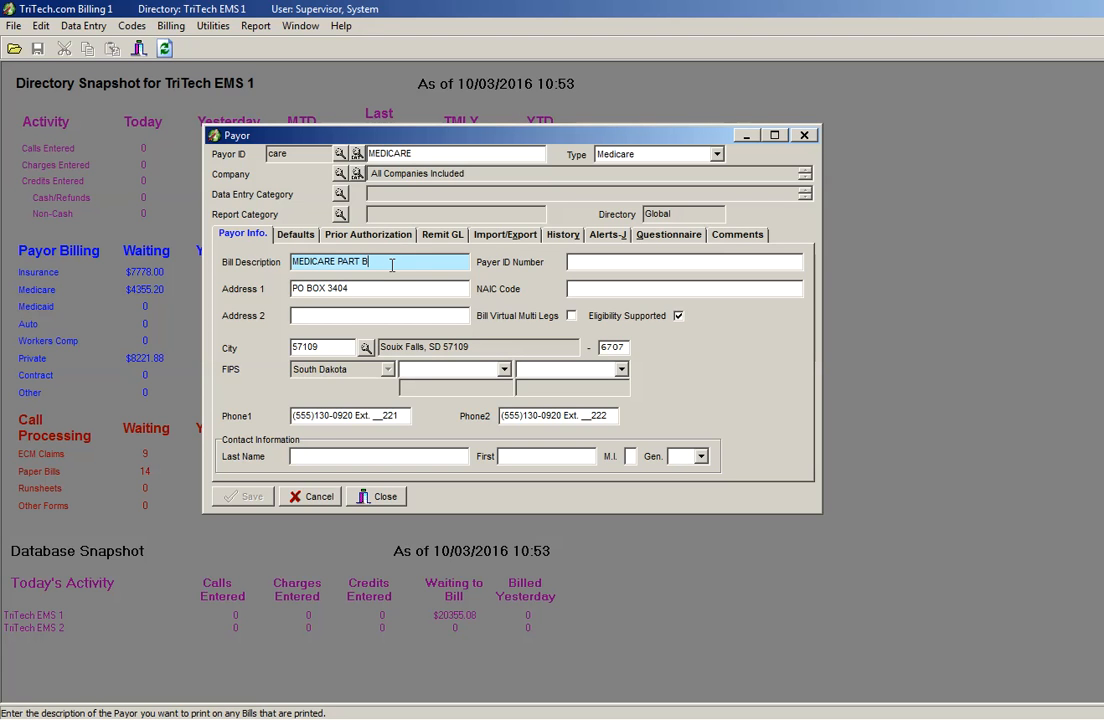
click(383, 288)
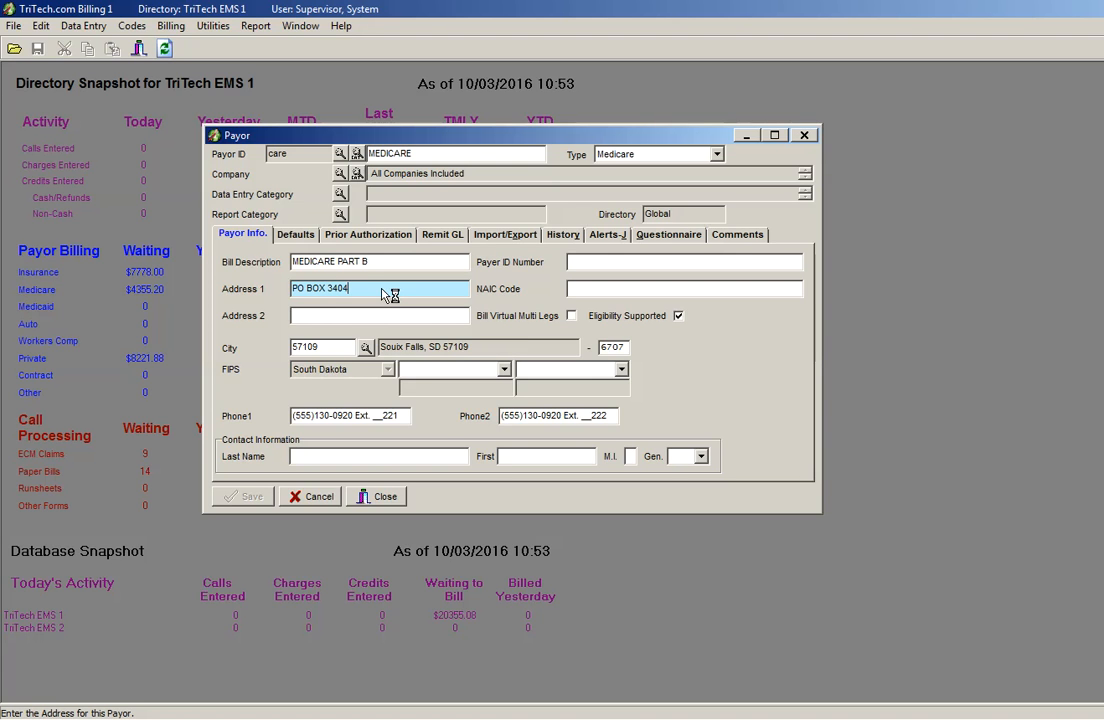
click(365, 350)
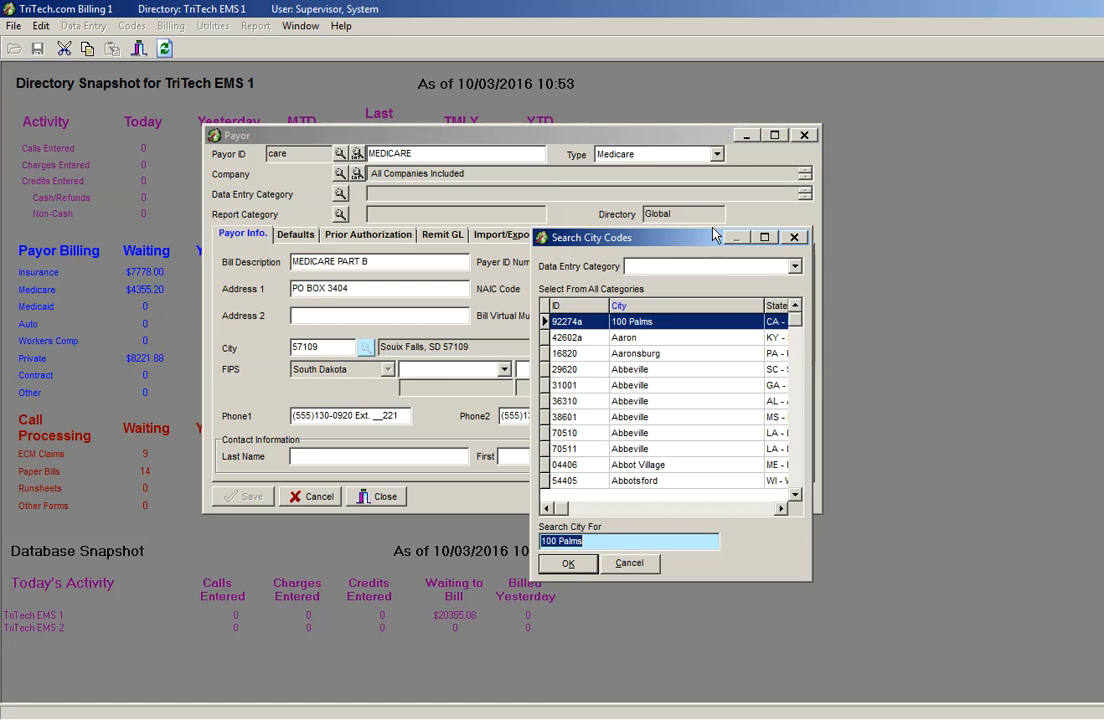
click(789, 238)
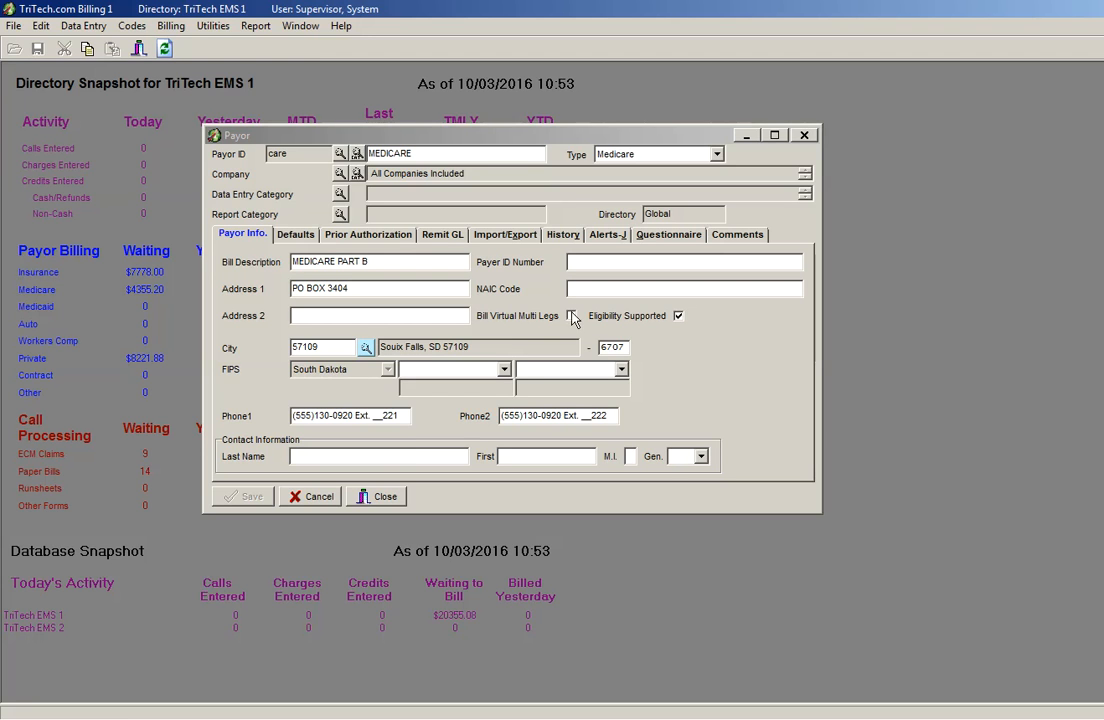
click(320, 498)
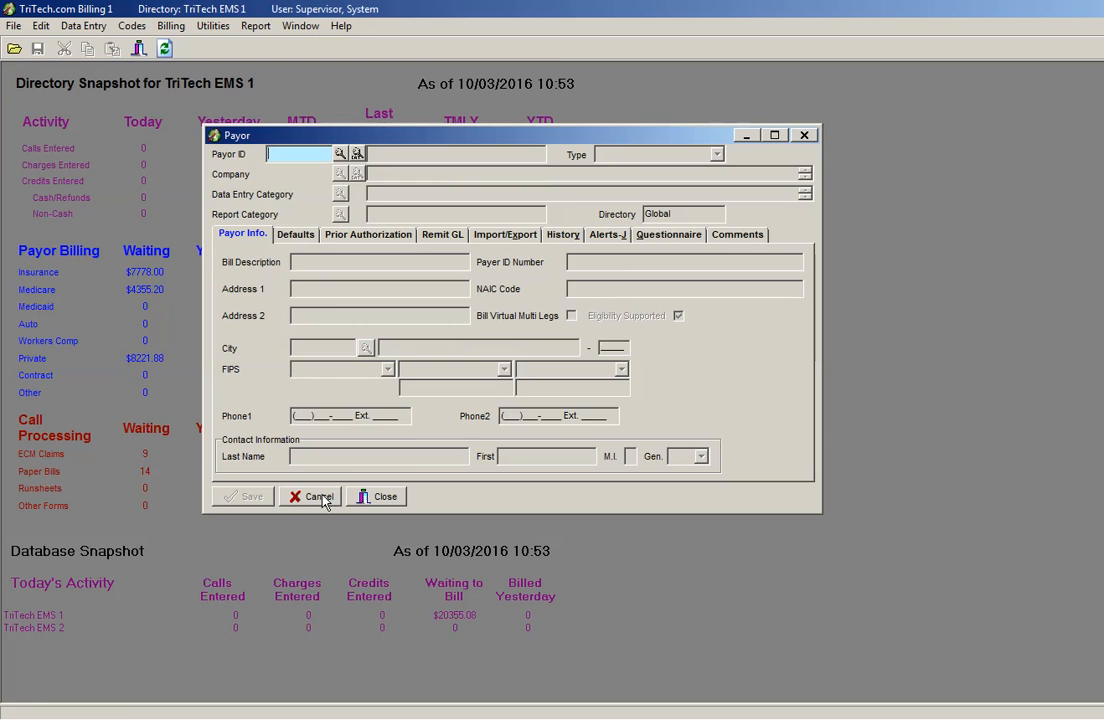